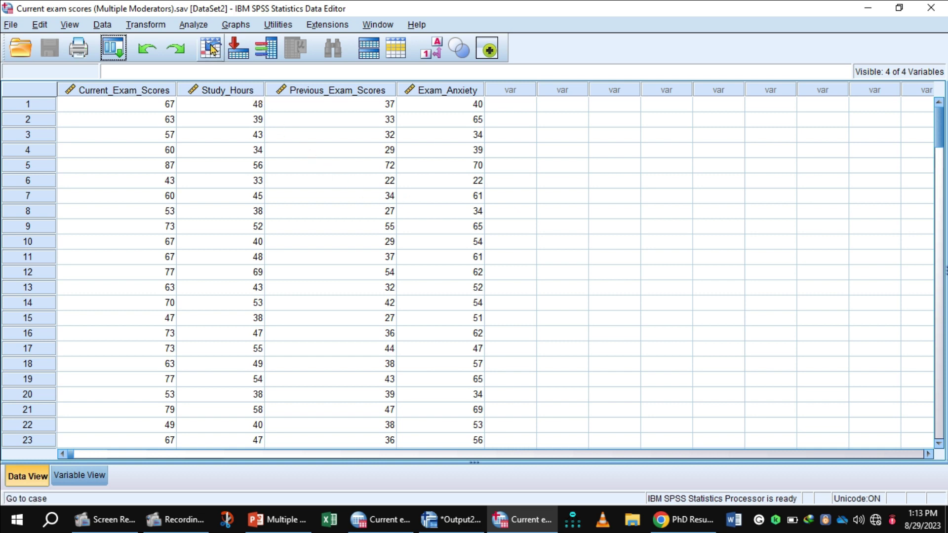
- Set up a Descriptives analysis with Study_Hours, Previous_Exam_Scores and Exam_Anxiety as the variables
left_click(191, 27)
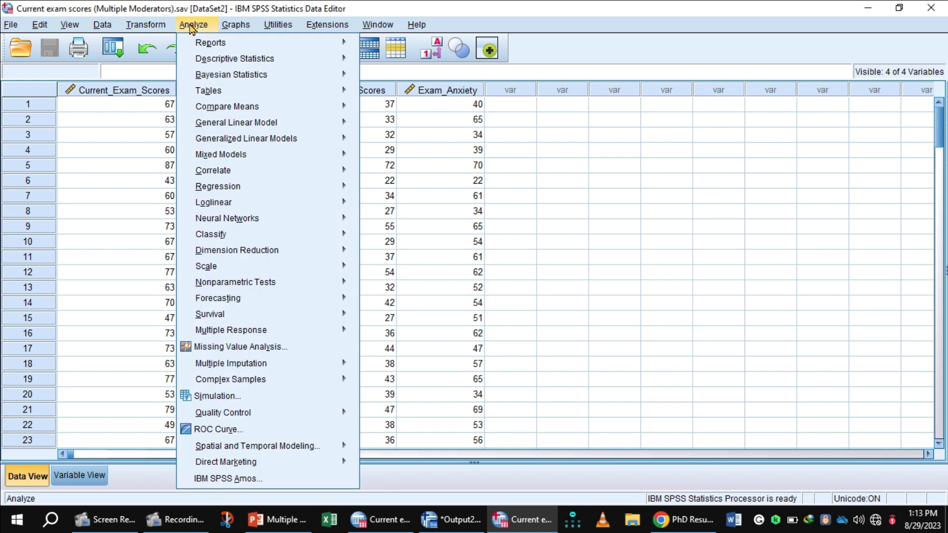
mouse_move(222, 59)
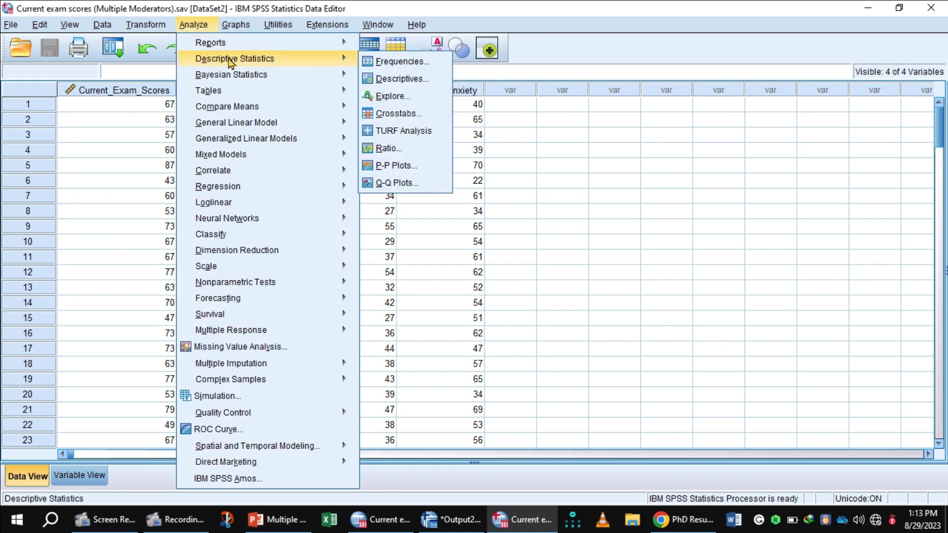
left_click(412, 81)
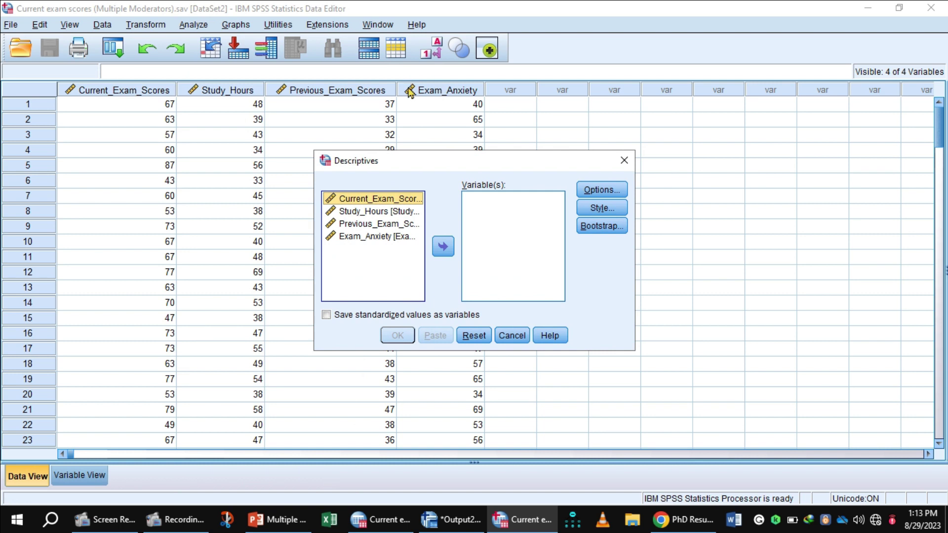
left_click(365, 213)
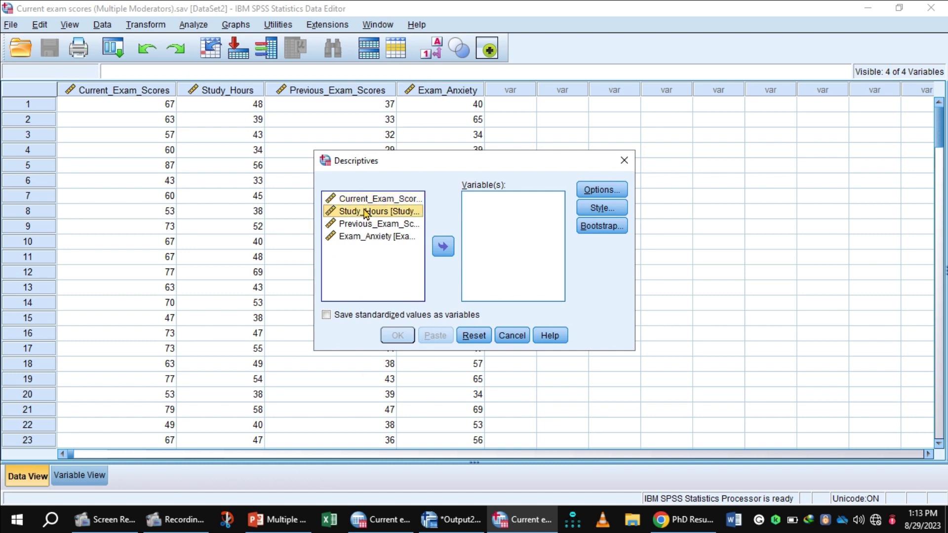
key("shift+Down")
key("shift+Down")
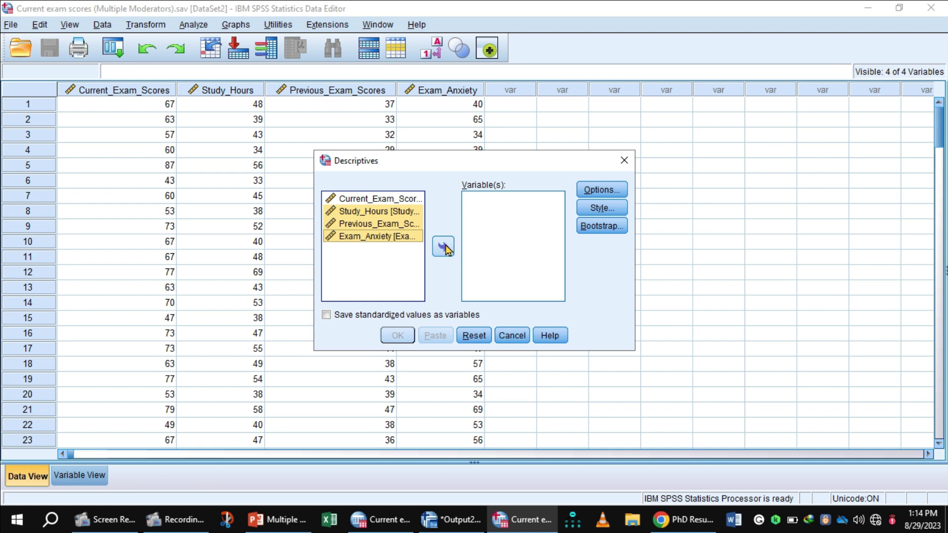
left_click(443, 246)
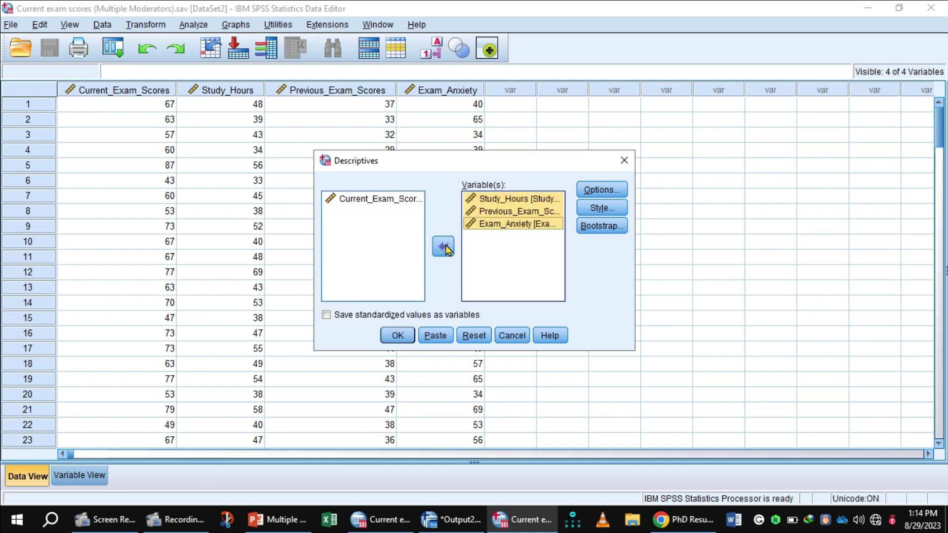
- Limit the descriptive statistics to the mean by excluding standard deviation, minimum and maximum, and run the analysis
left_click(600, 192)
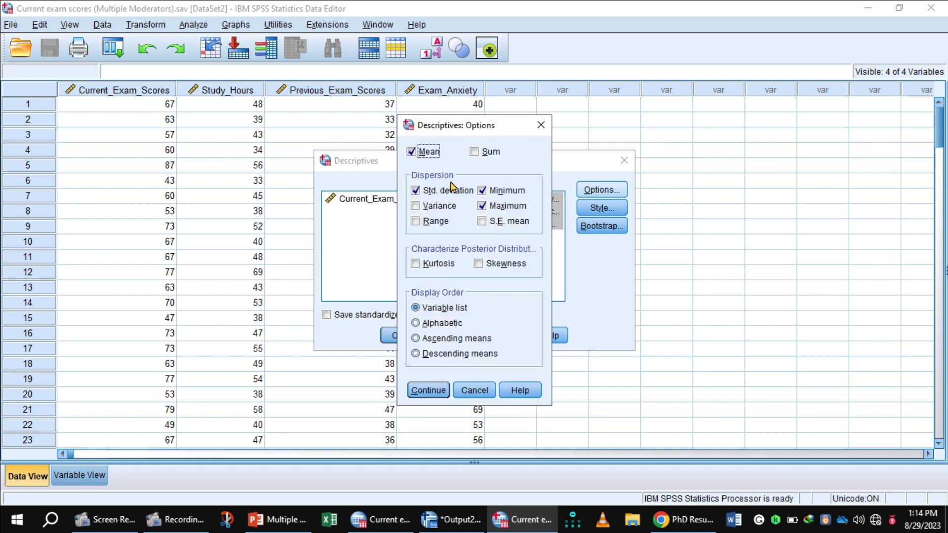
left_click(415, 192)
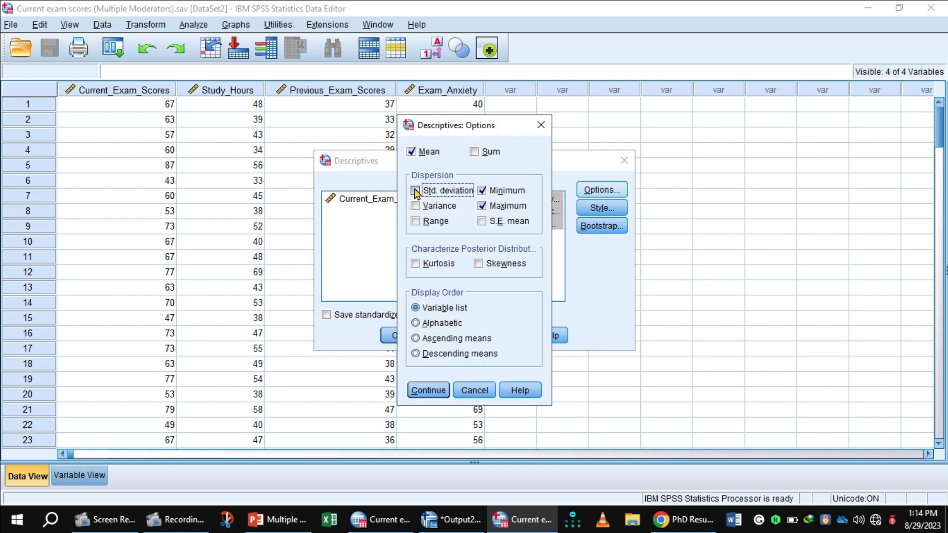
left_click(483, 191)
left_click(482, 206)
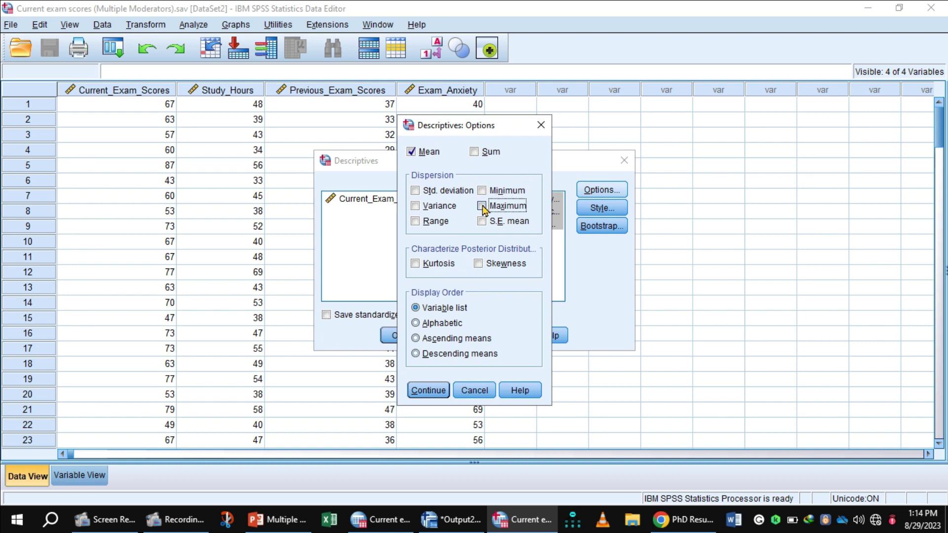
left_click(430, 391)
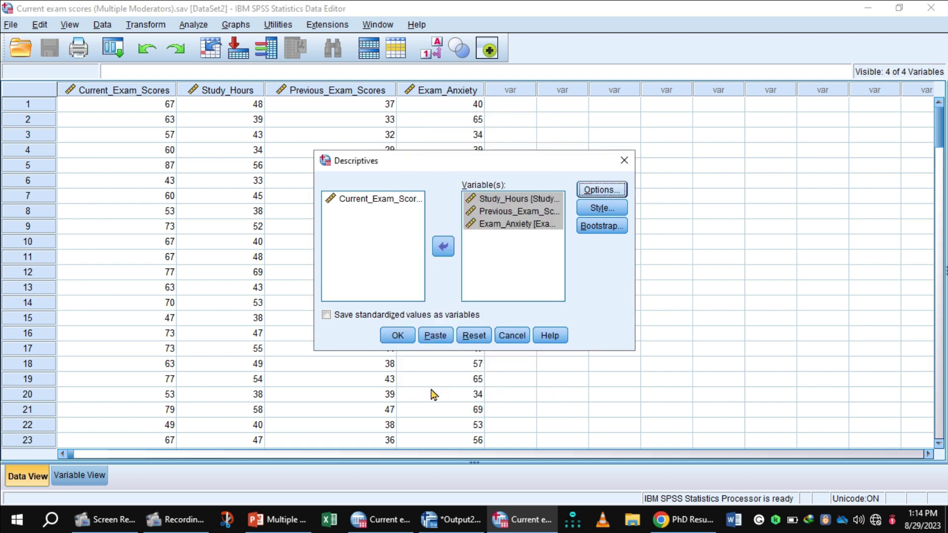
left_click(395, 334)
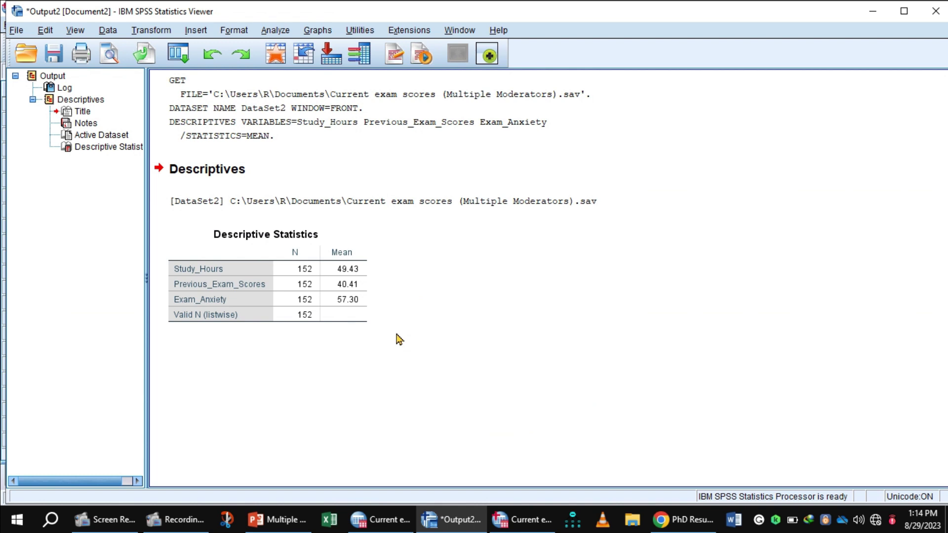
left_click(309, 283)
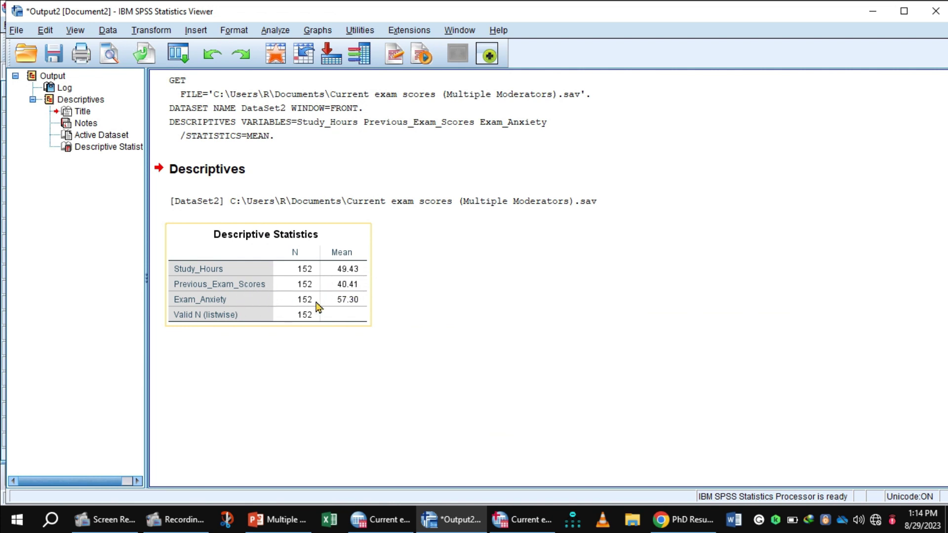
left_click(319, 335)
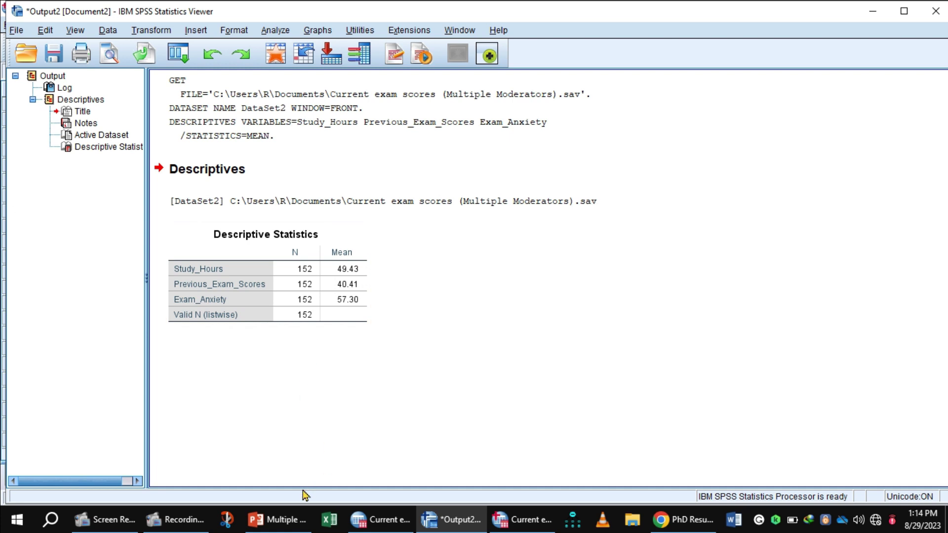
- Return to the Current exam scores (Multiple Moderators) dataset and start computing a variable named C_StudyHours
mouse_move(446, 519)
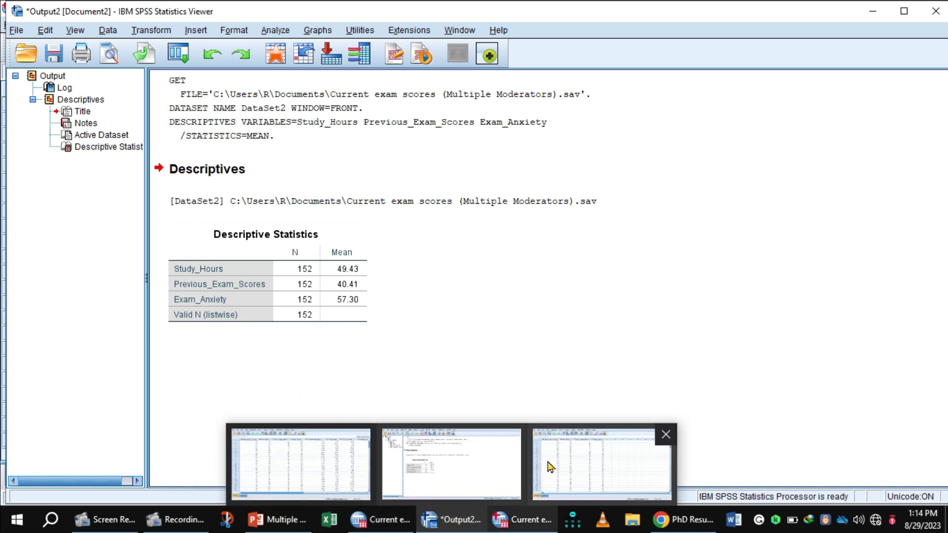
left_click(588, 465)
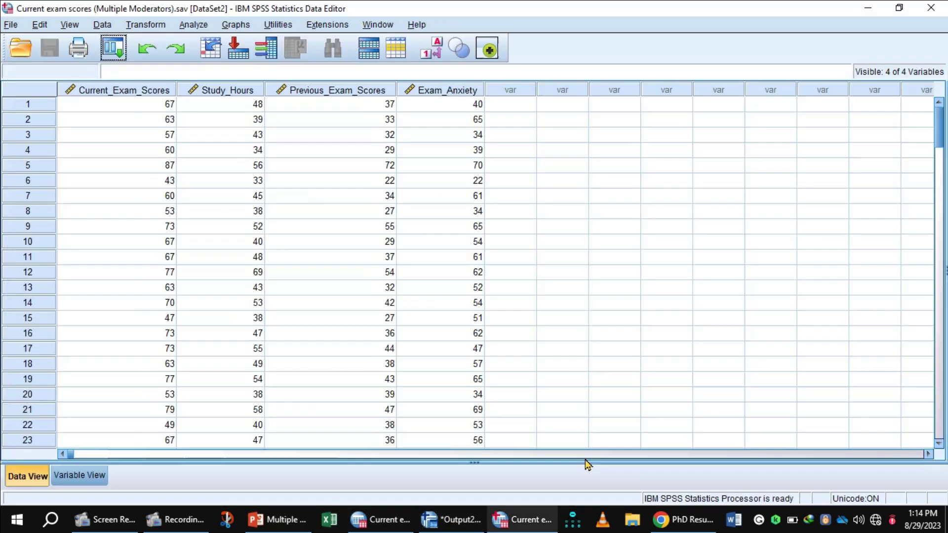
left_click(150, 26)
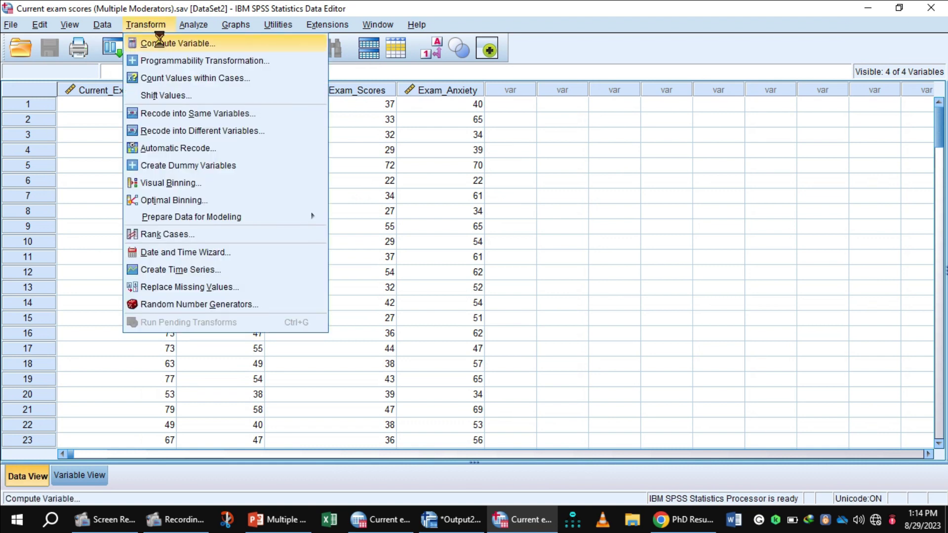
left_click(154, 43)
left_click(460, 108)
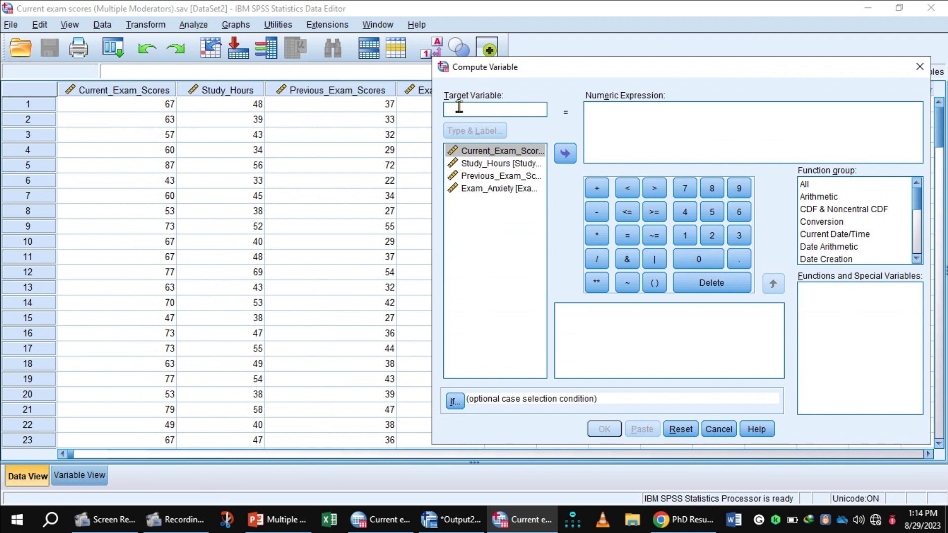
type("C_StudyHours")
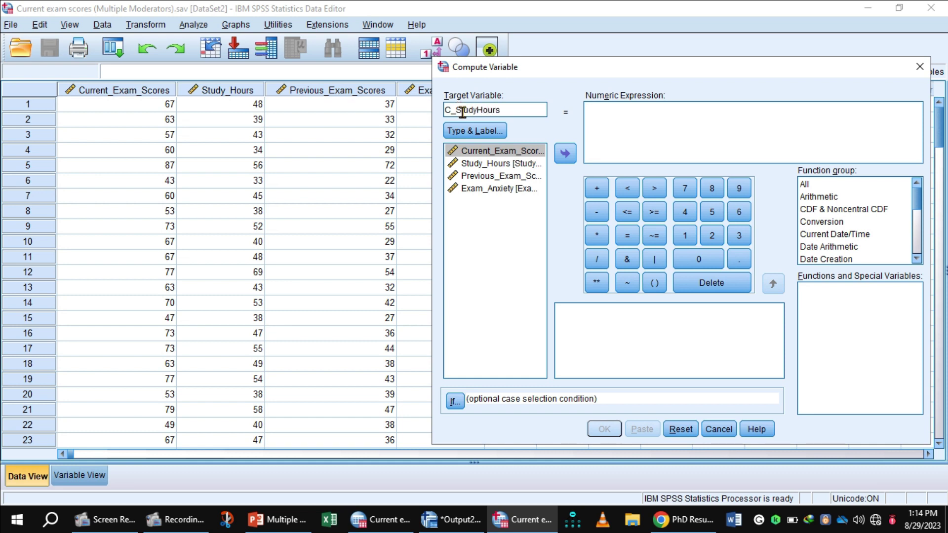
- Compute the variable as Study_Hours - 49.43, taking the mean from the descriptives output, and return to the dataset
left_click(491, 166)
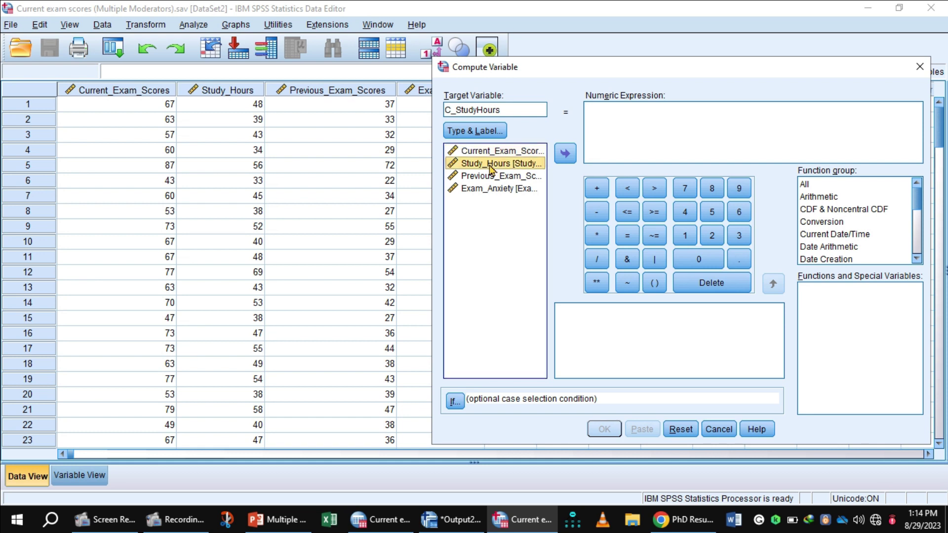
left_click(565, 154)
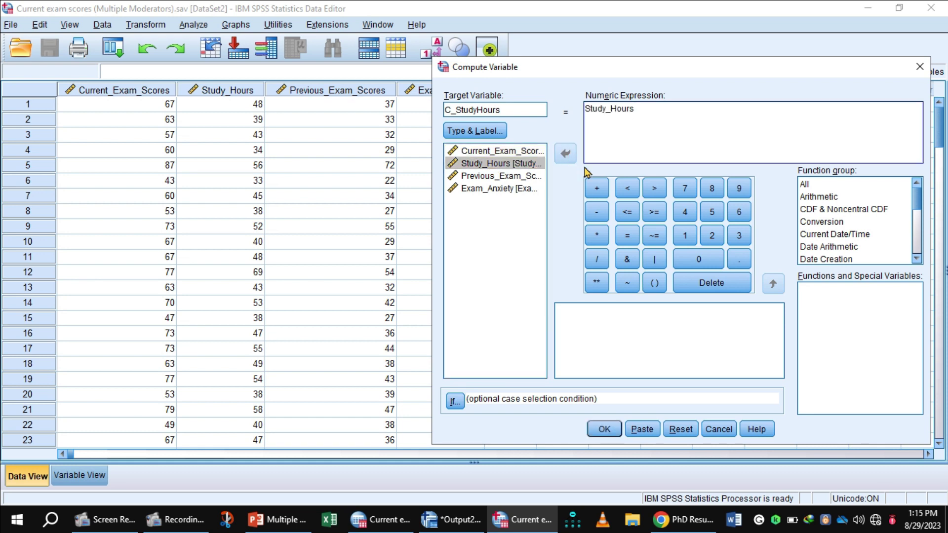
left_click(598, 212)
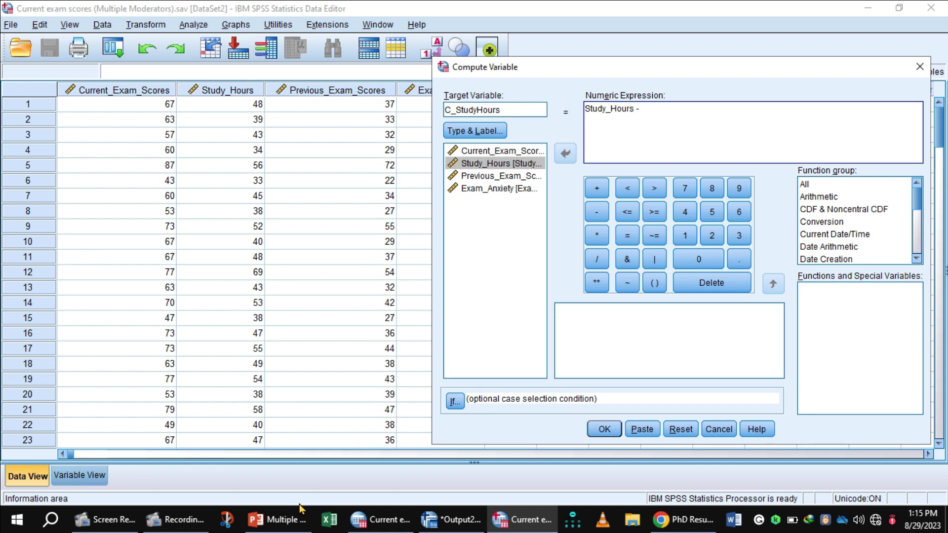
left_click(464, 522)
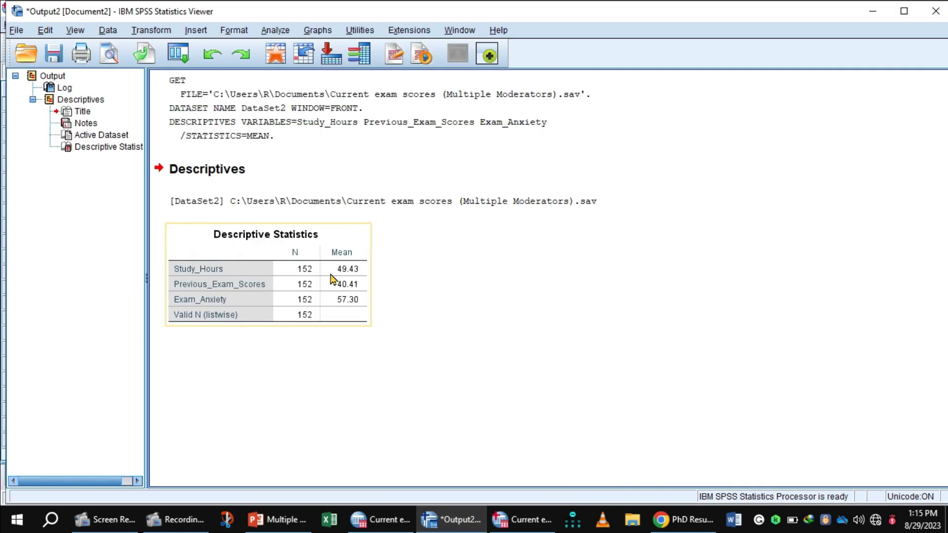
mouse_move(425, 520)
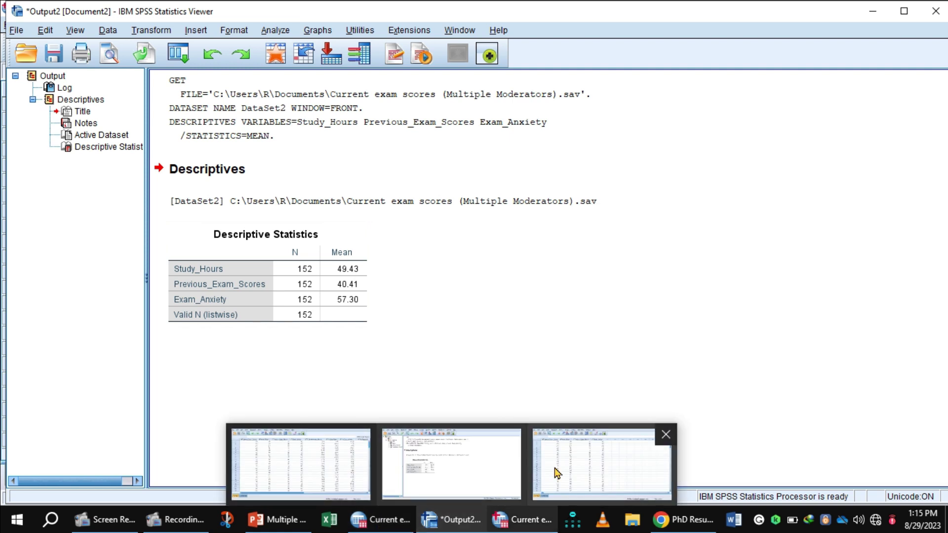
left_click(598, 453)
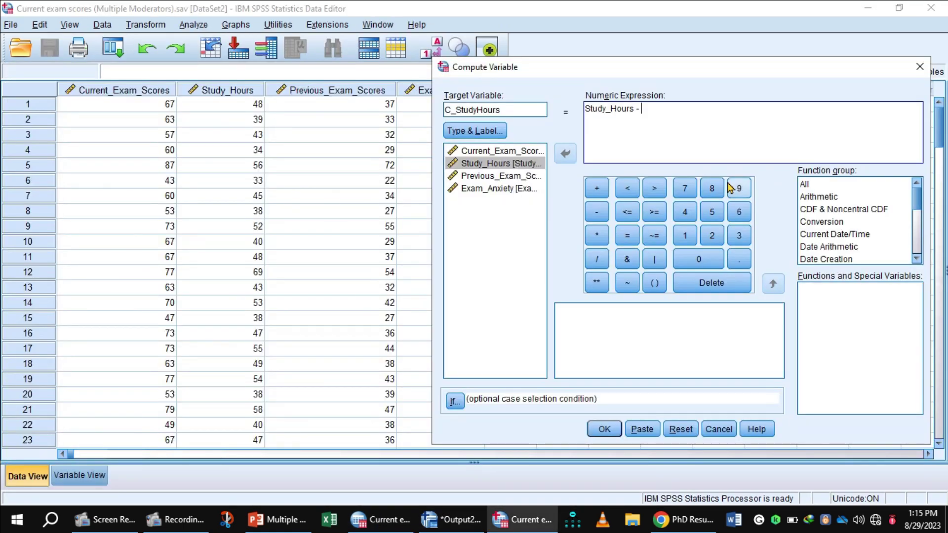
left_click(684, 212)
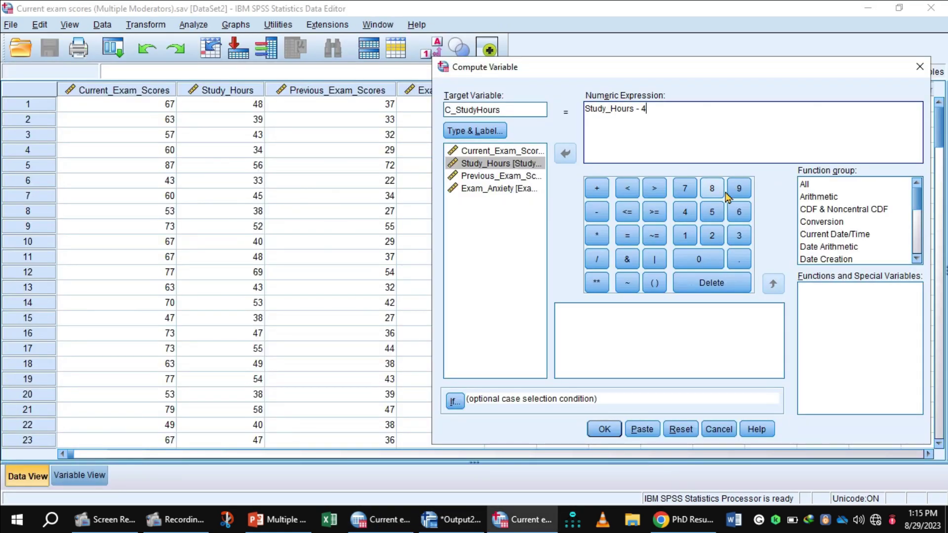
left_click(739, 259)
left_click(685, 213)
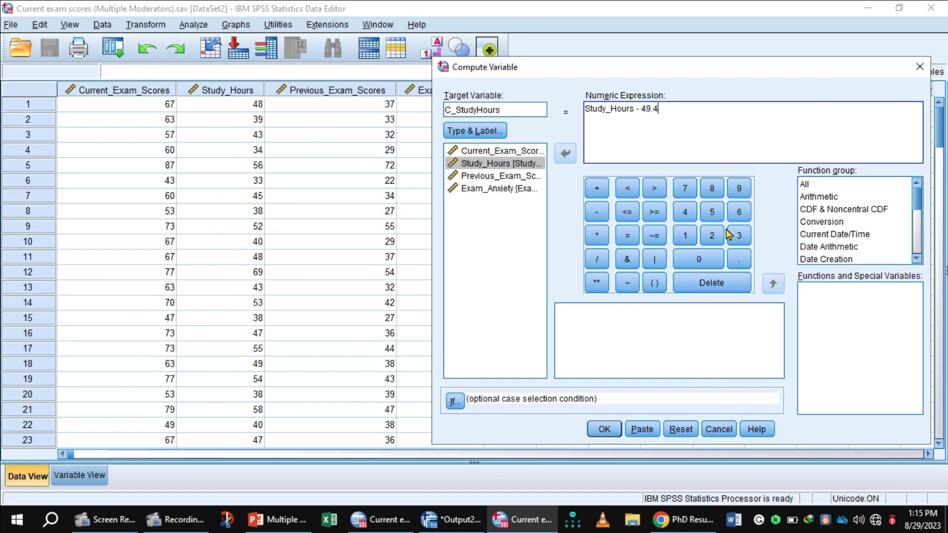
left_click(739, 236)
left_click(605, 430)
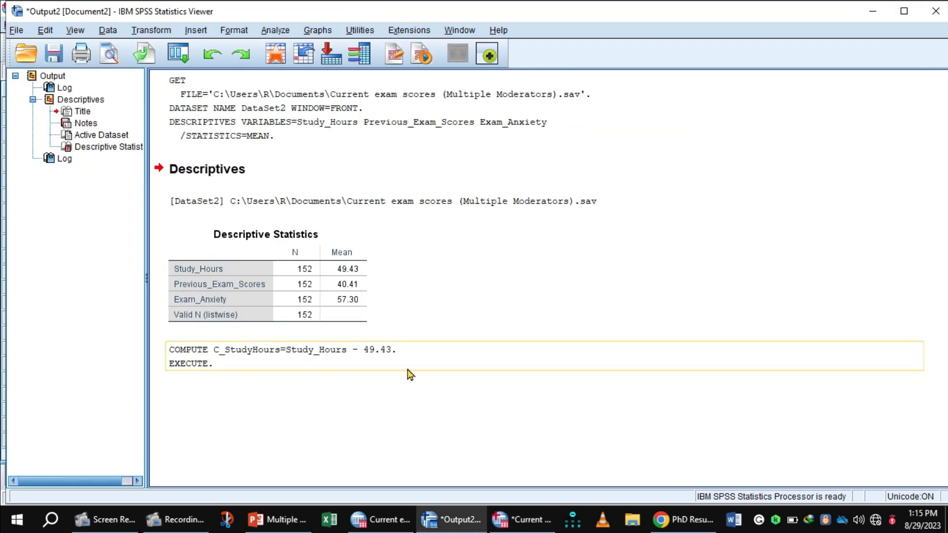
mouse_move(202, 523)
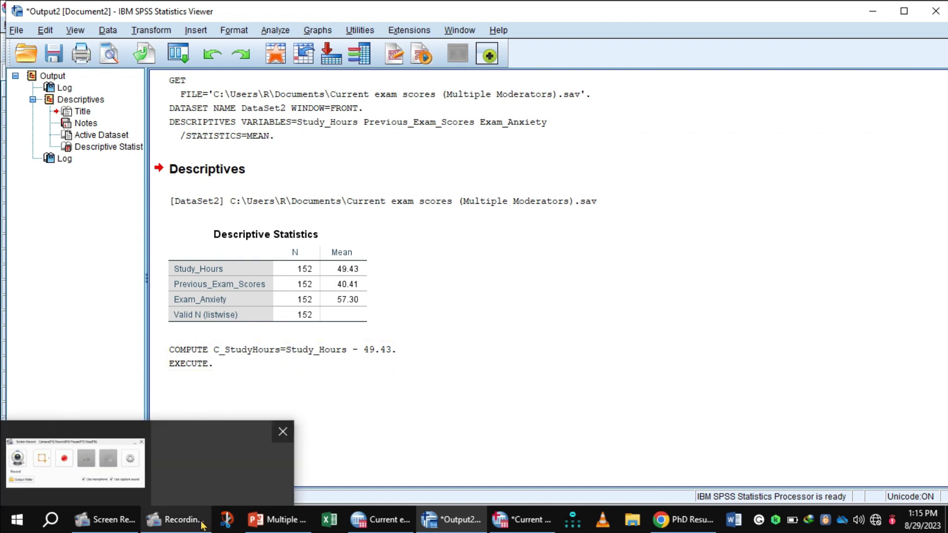
left_click(516, 522)
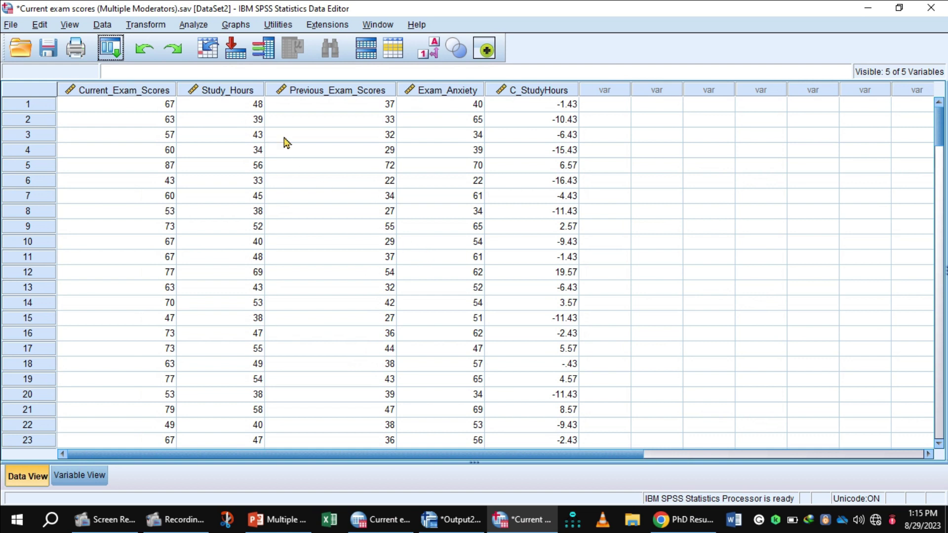
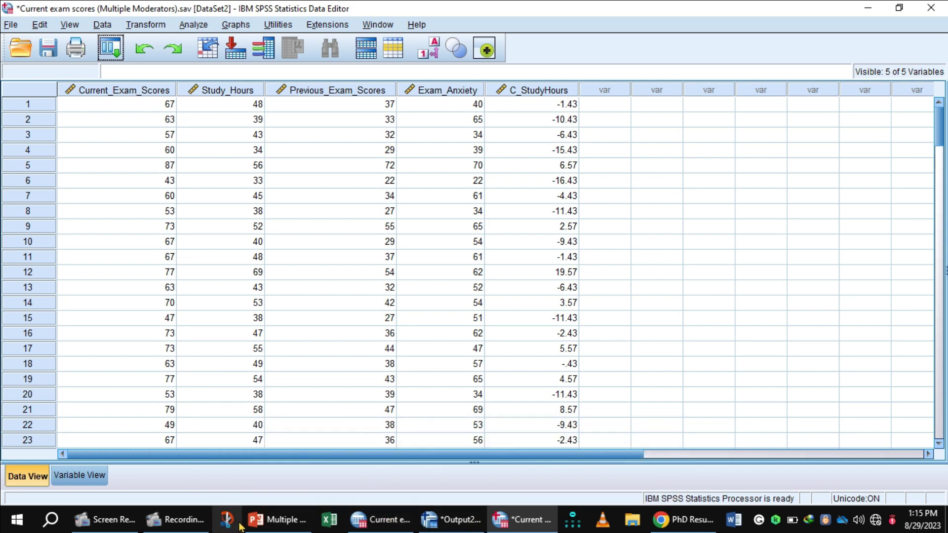
- Switch to the Current exam scores (Multiple Moderators) (3) dataset and start computing a variable named previousExamXStudyhours
left_click(390, 524)
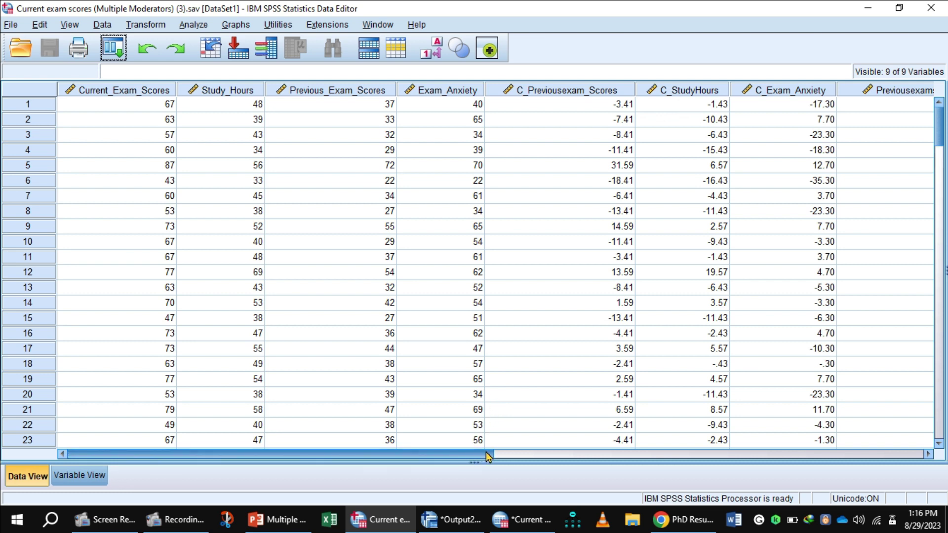
left_click(154, 28)
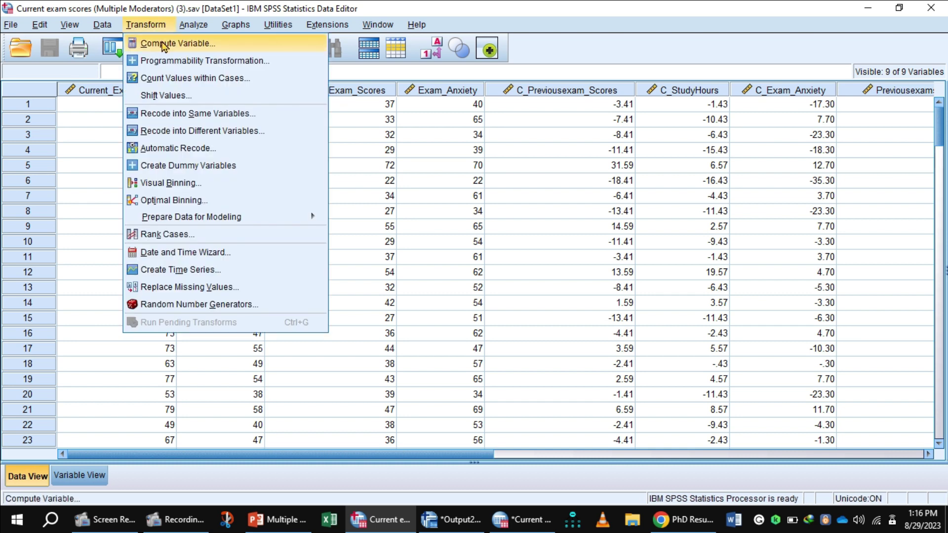
left_click(163, 46)
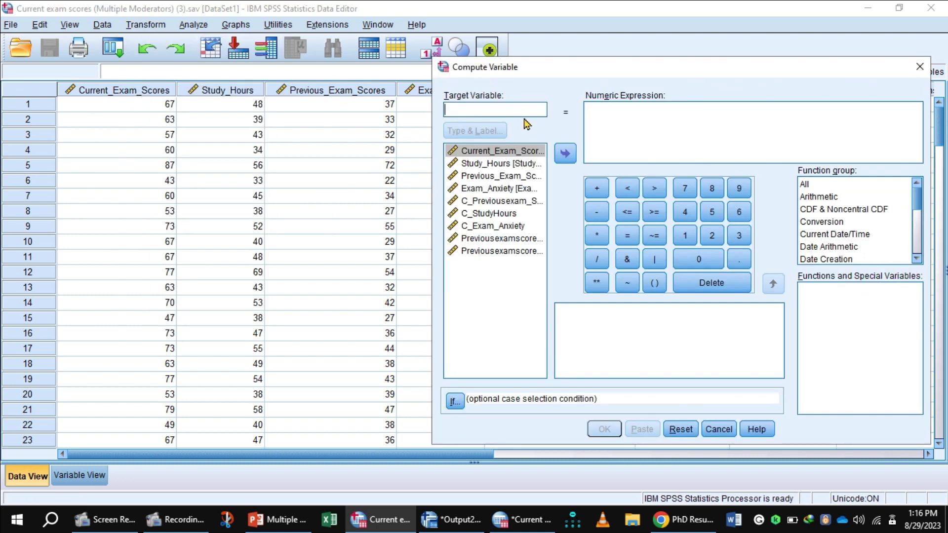
left_click(461, 111)
type("previousE")
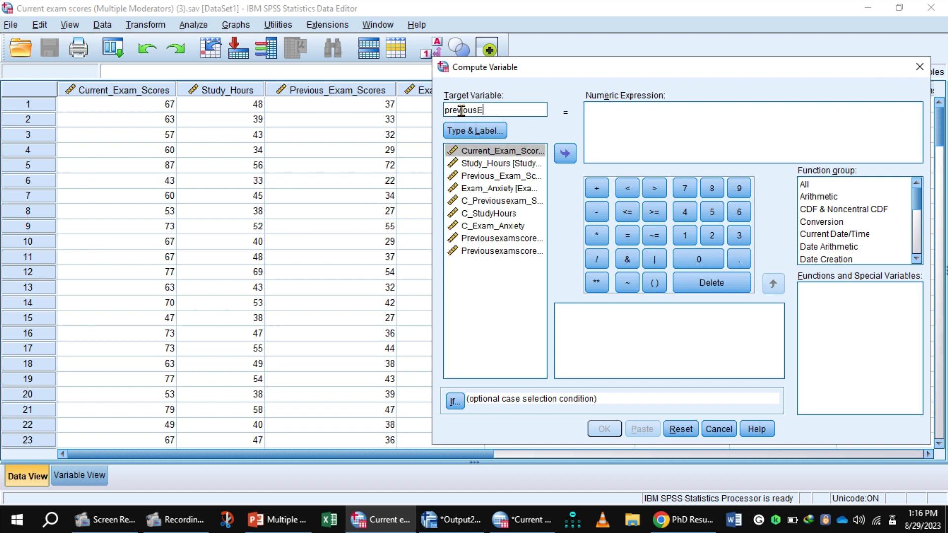
type("xam")
type("XStudyhours")
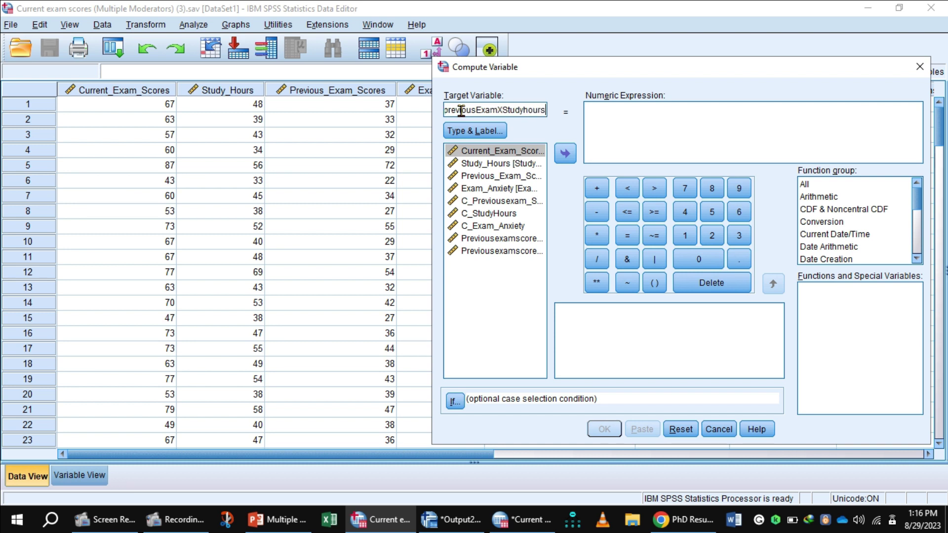
- Compute previousExamXStudyhours as the product C_Previousexam_Scores * C_StudyHours
left_click(479, 204)
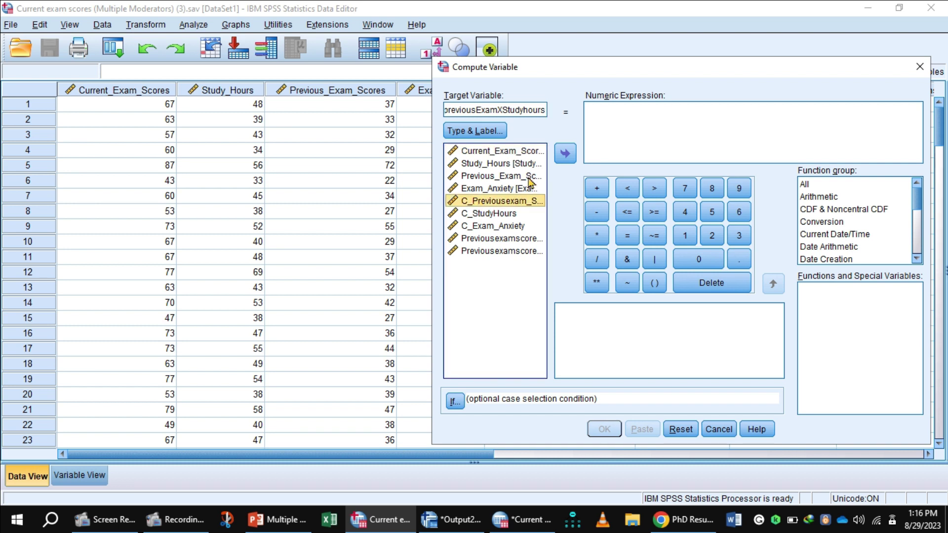
left_click(564, 155)
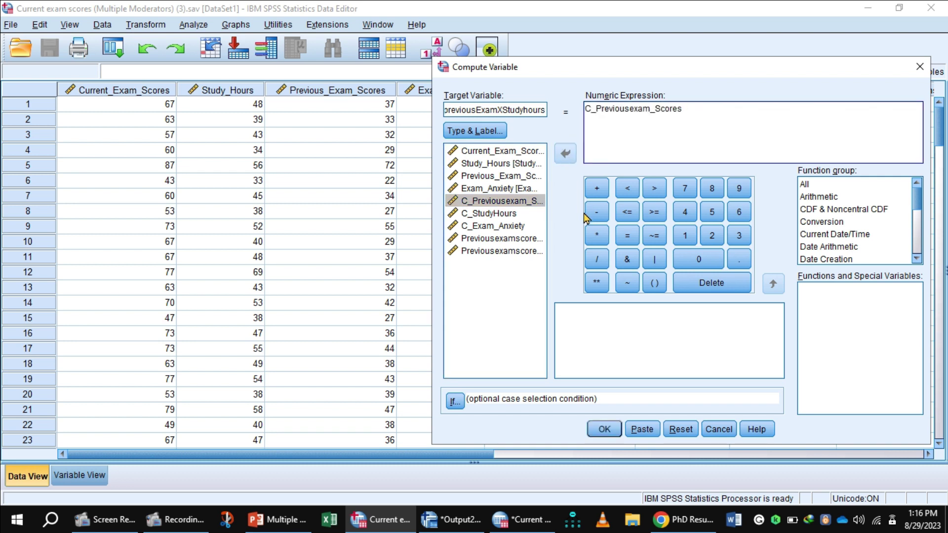
left_click(599, 235)
left_click(491, 216)
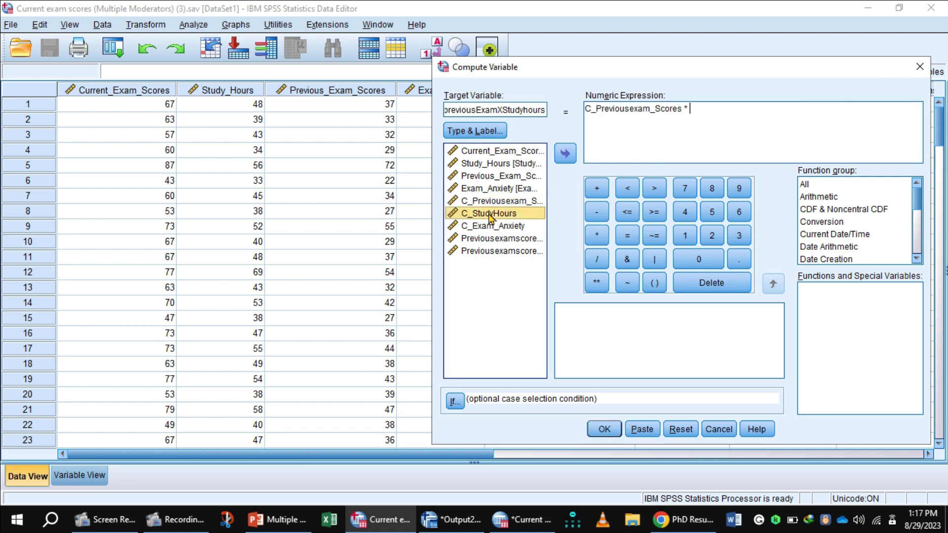
left_click(565, 153)
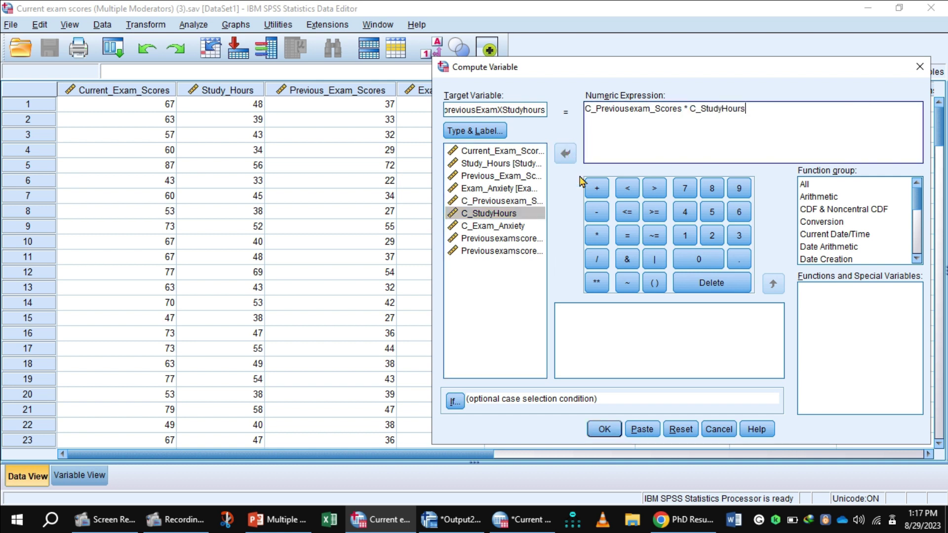
left_click(605, 429)
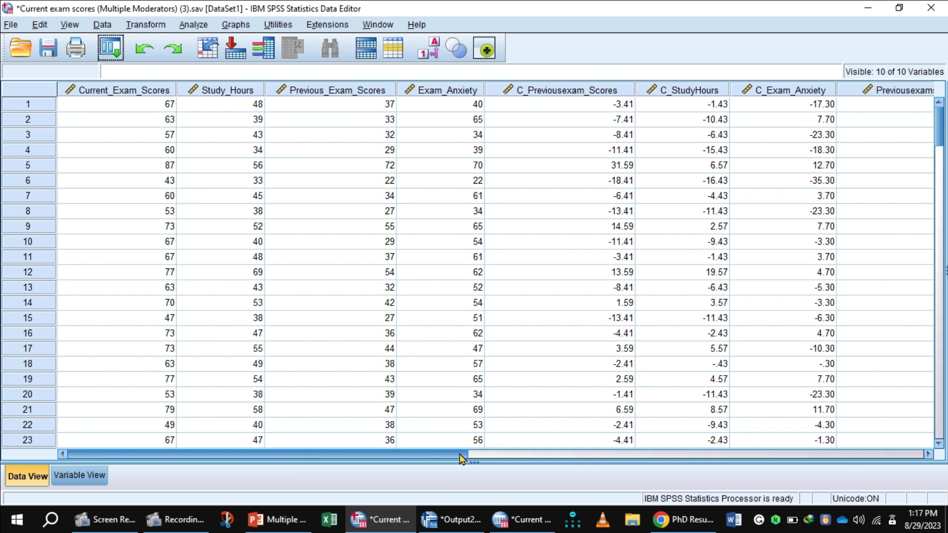
- Delete the duplicate interaction variable previousExamXStudyhours from the dataset
left_click_drag(469, 454, 756, 455)
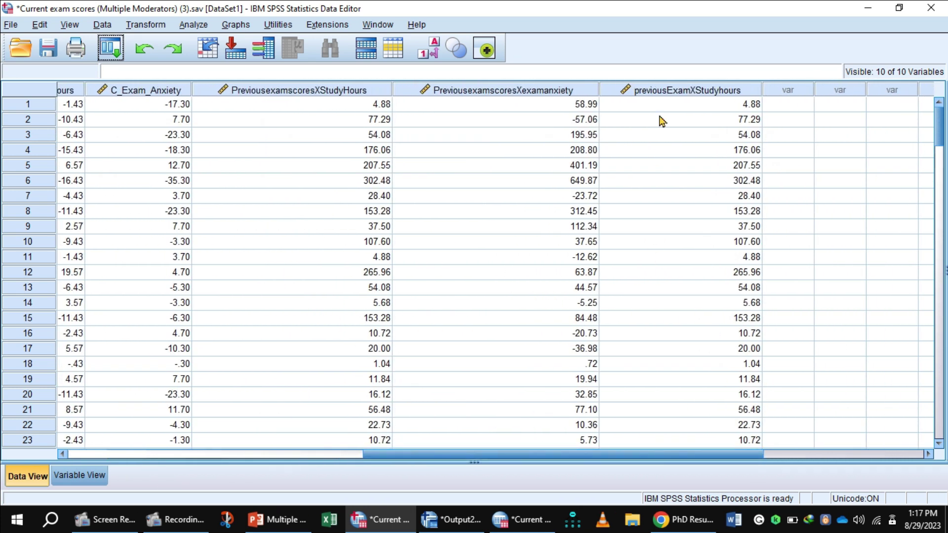
left_click(687, 91)
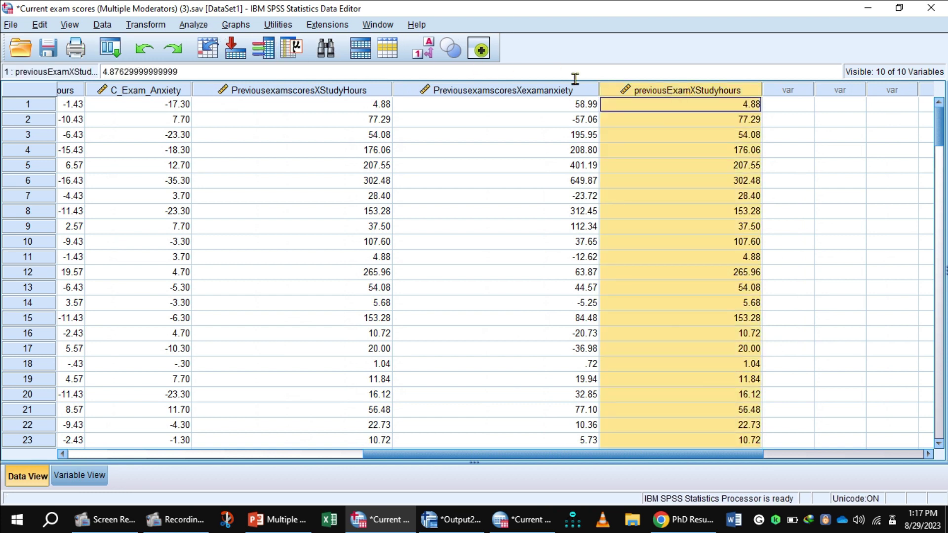
right_click(694, 115)
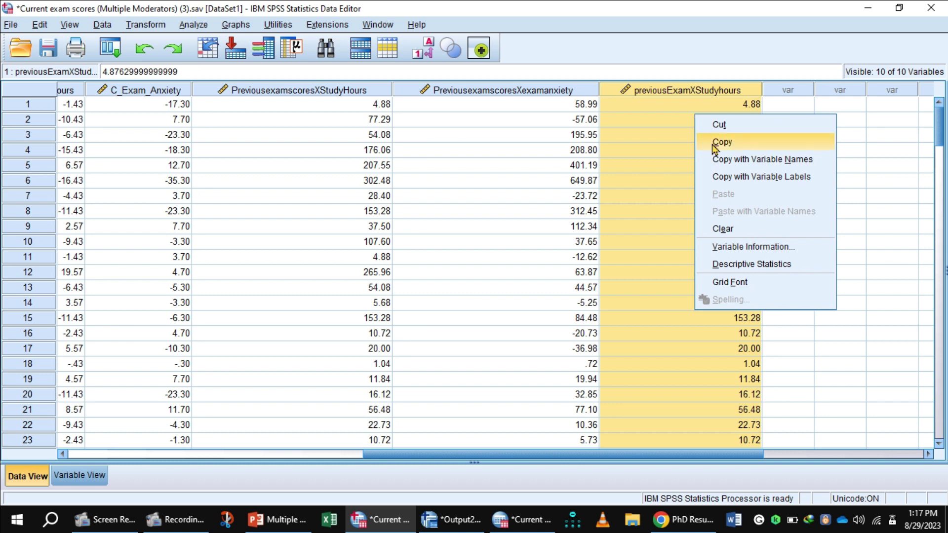
left_click(730, 230)
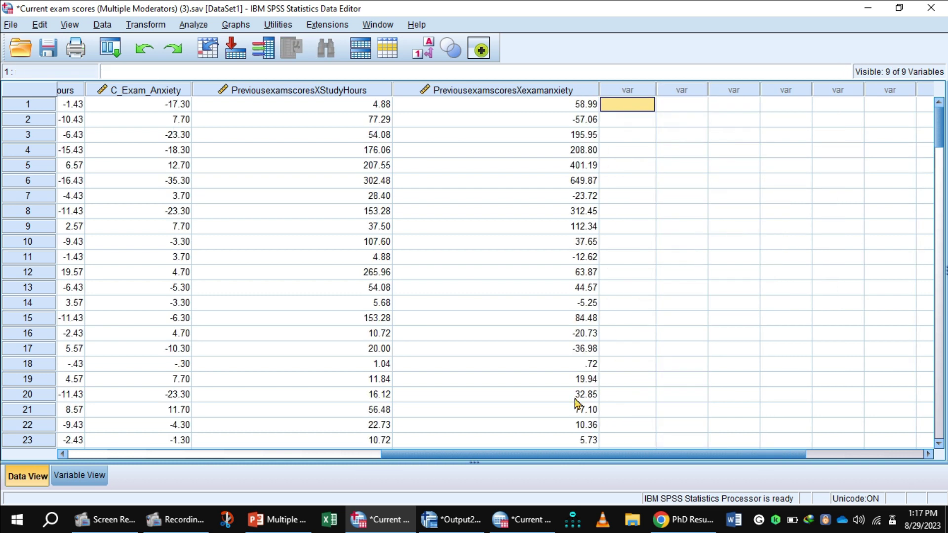
- Start a linear regression with Current_Exam_Scores as the dependent variable
left_click_drag(499, 460, 217, 448)
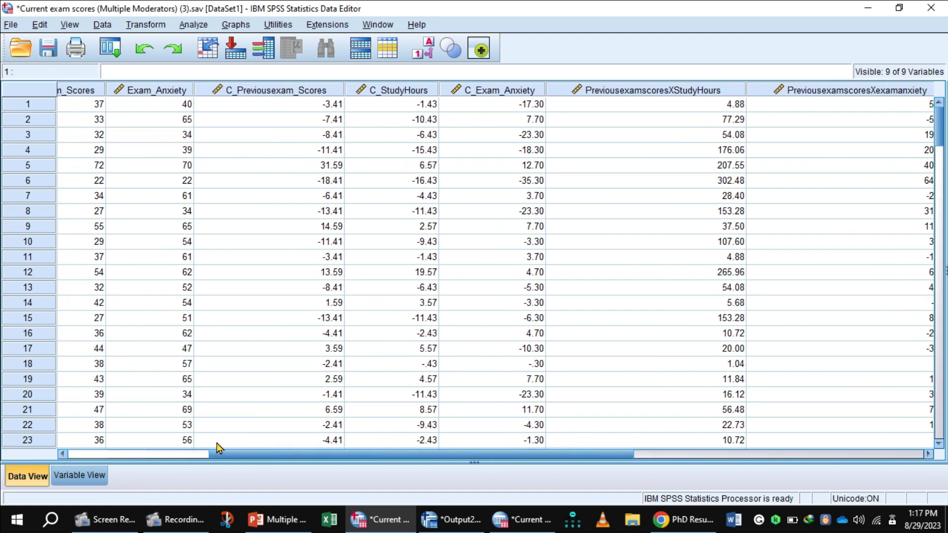
left_click(190, 27)
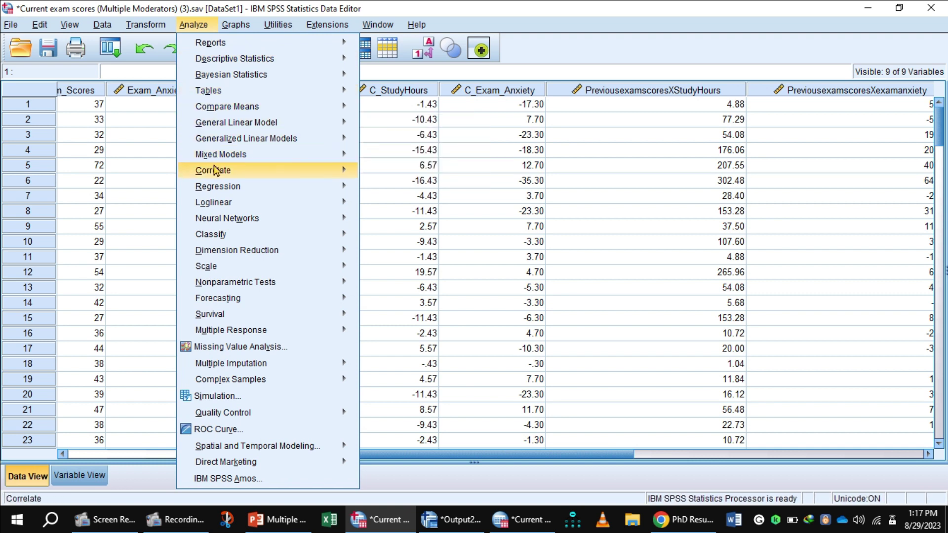
mouse_move(220, 187)
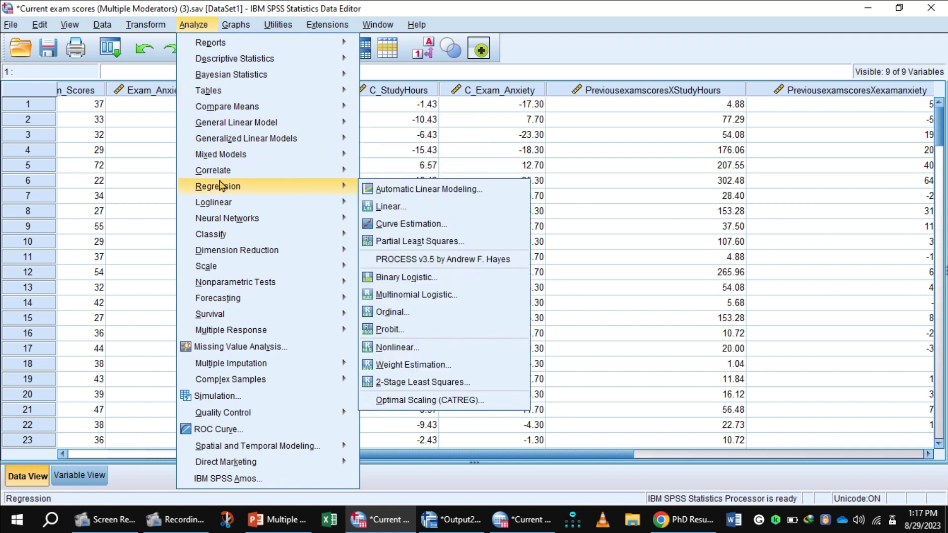
left_click(390, 207)
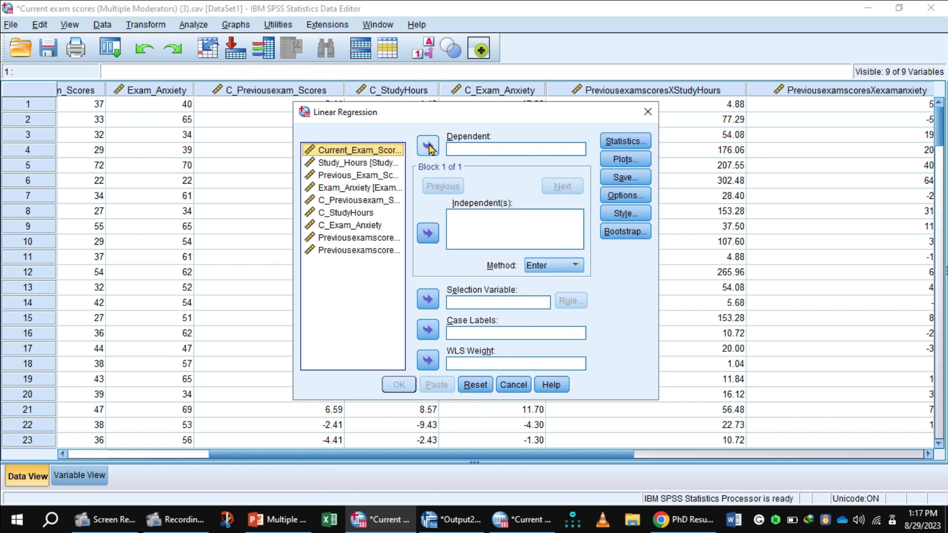
left_click(429, 147)
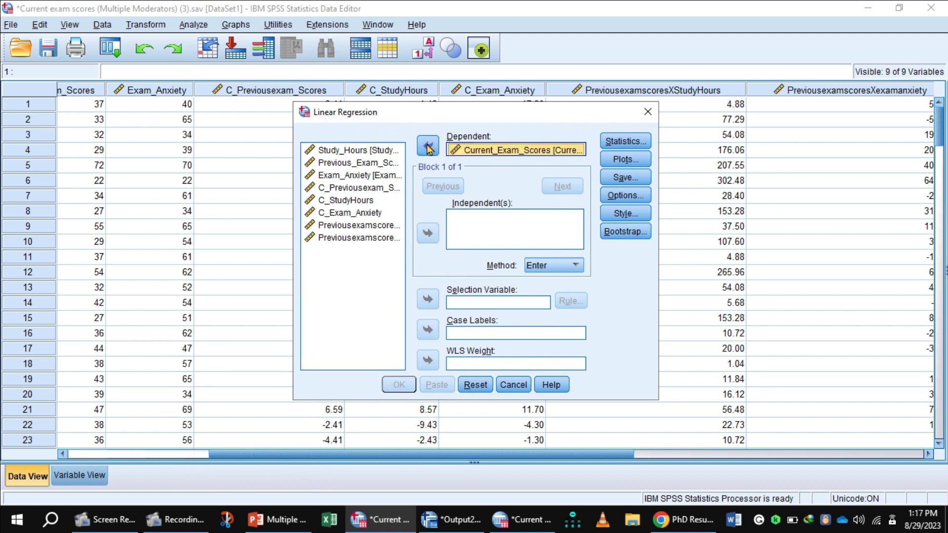
- Enter C_Previousexam_Scores, C_StudyHours and C_Exam_Anxiety as independent variables in the first regression block
left_click(329, 189)
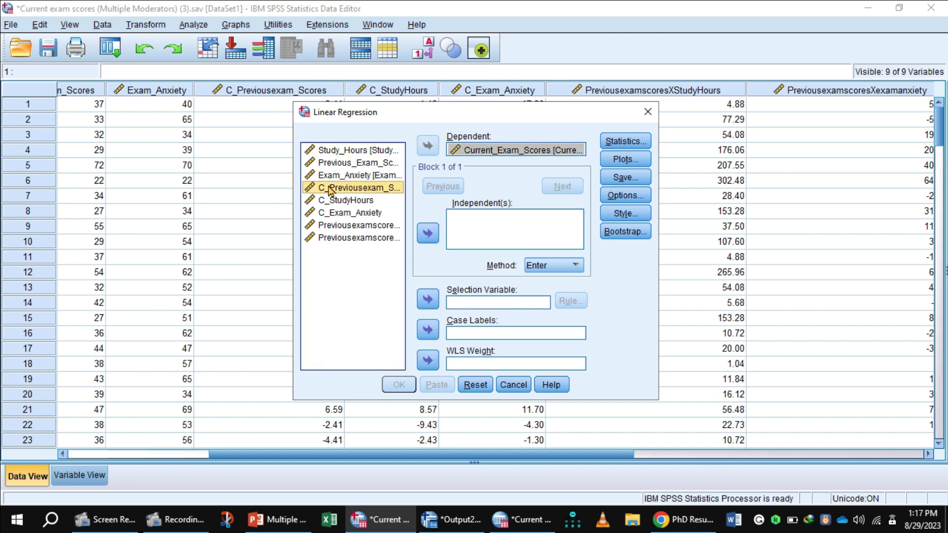
key("shift+Down")
key("shift+Down")
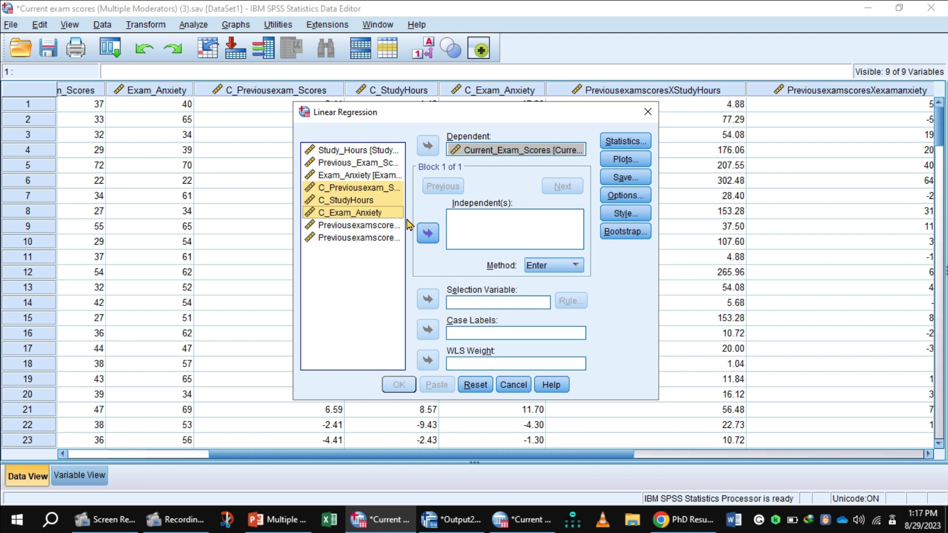
left_click(427, 235)
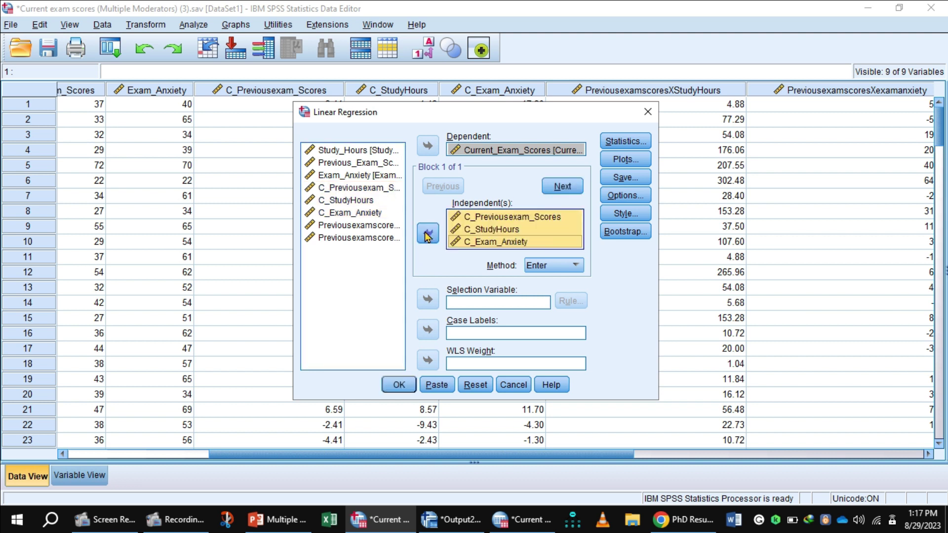
- Add a second block containing the interaction terms PreviousexamscoresXStudyHours and PreviousexamscoresXexamanxiety as independent variables
left_click(562, 187)
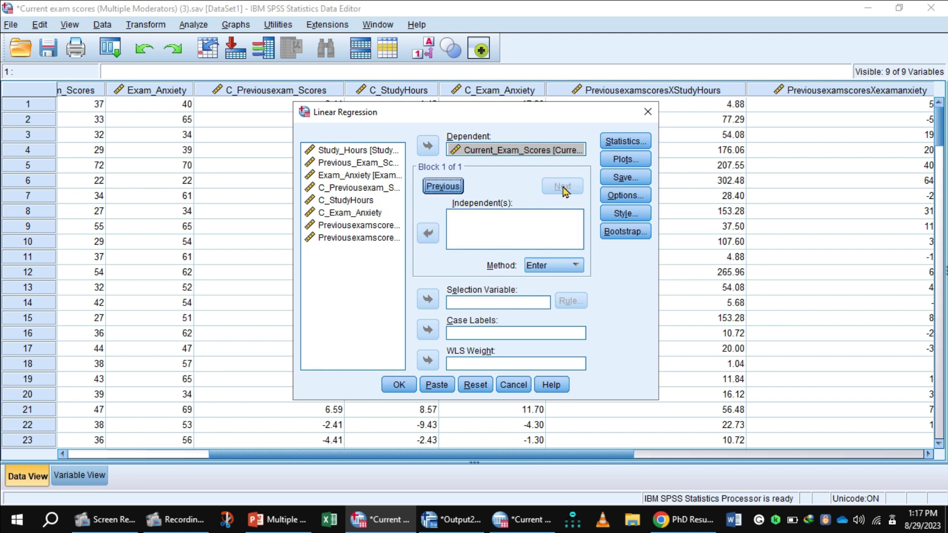
left_click(349, 226)
left_click(352, 237, "shift")
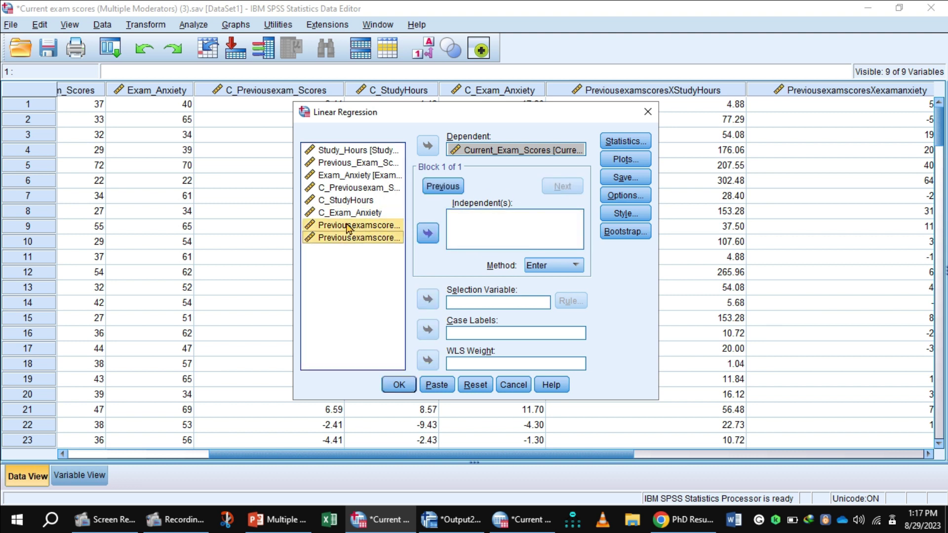
left_click(428, 233)
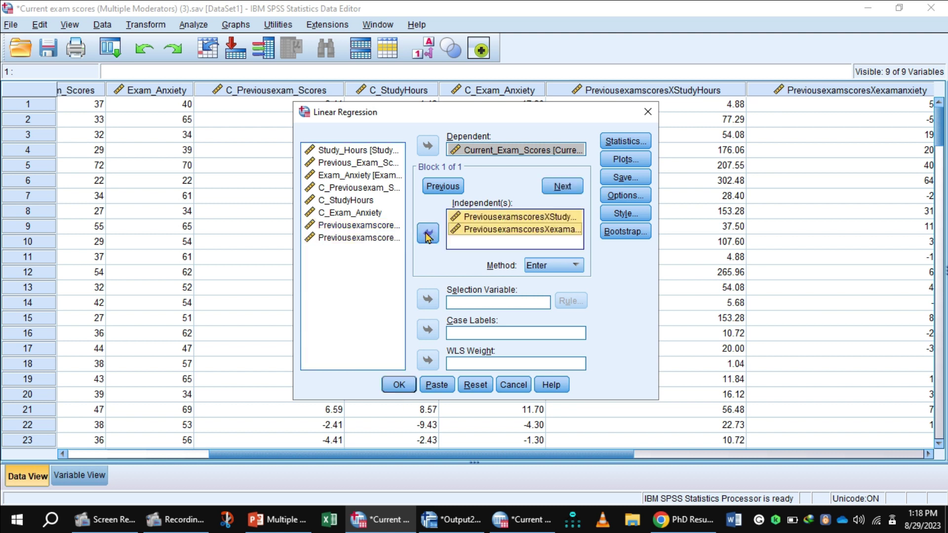
- Request R squared change and confidence intervals in the regression statistics, and run the regression
left_click(627, 141)
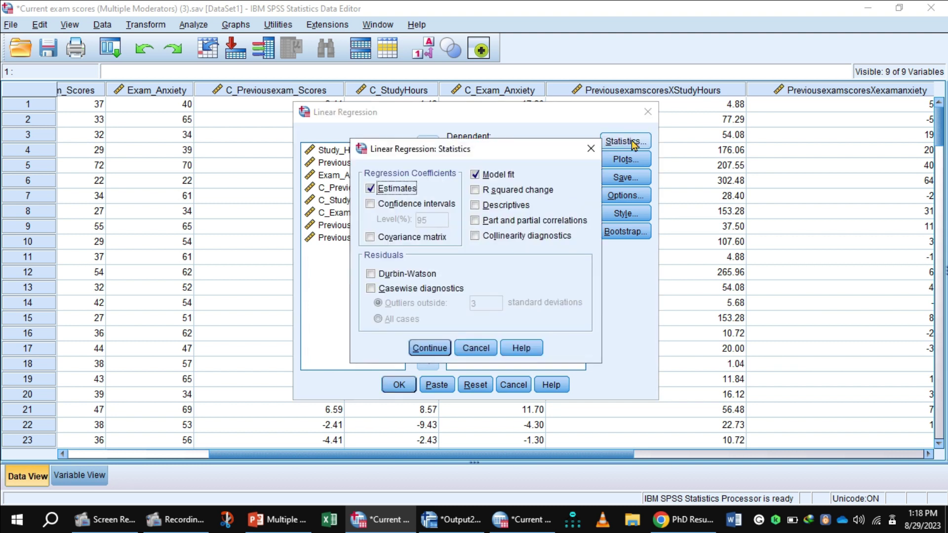
left_click(476, 190)
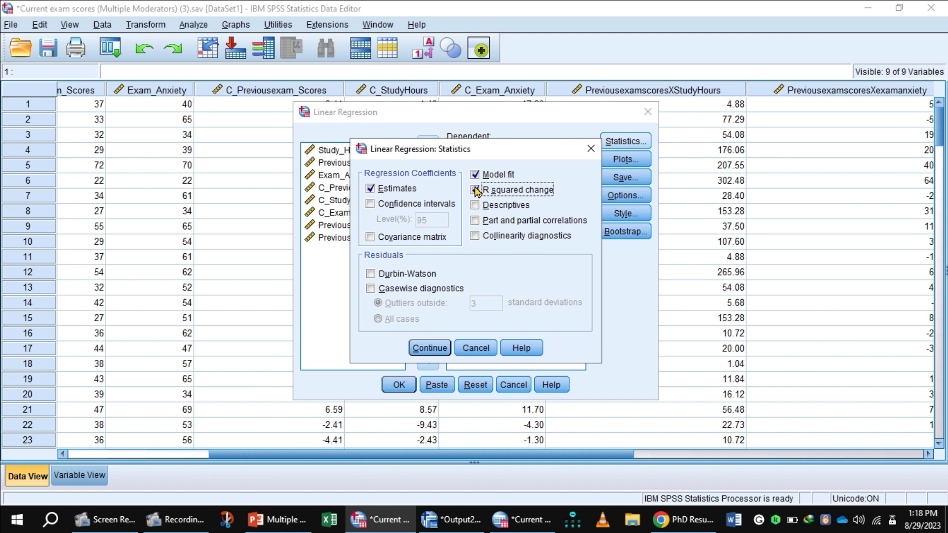
left_click(370, 204)
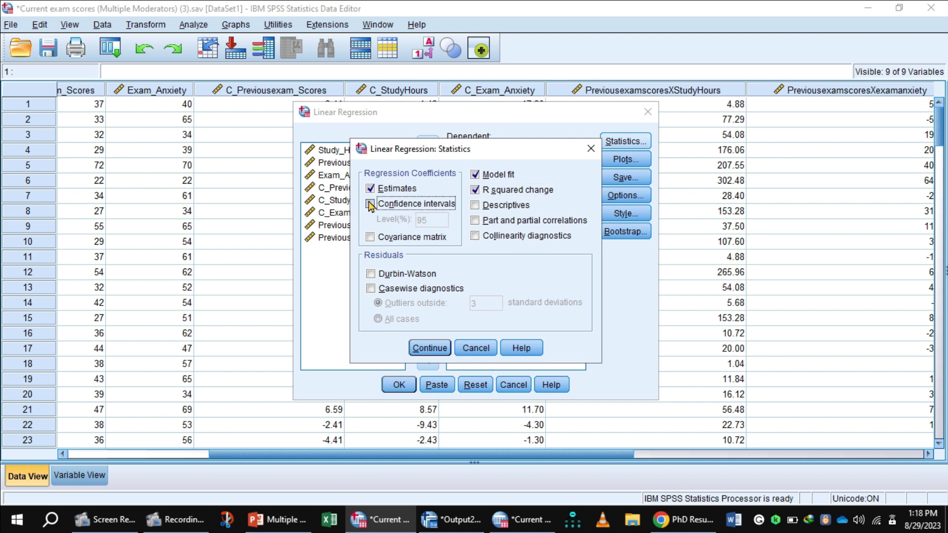
left_click(436, 348)
left_click(399, 384)
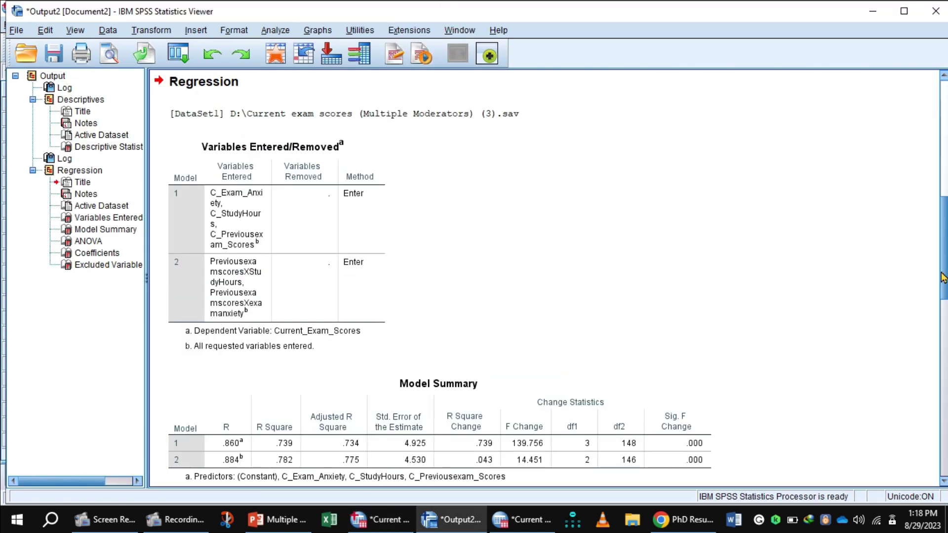
- Examine the Model Summary table in the regression output, comparing R Square and the change statistics of both models
left_click_drag(943, 278, 943, 324)
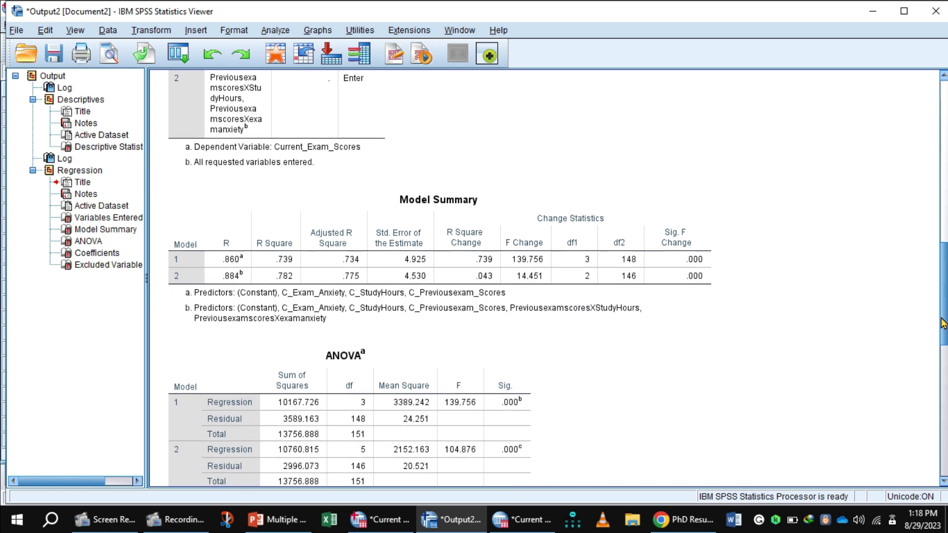
left_click(628, 261)
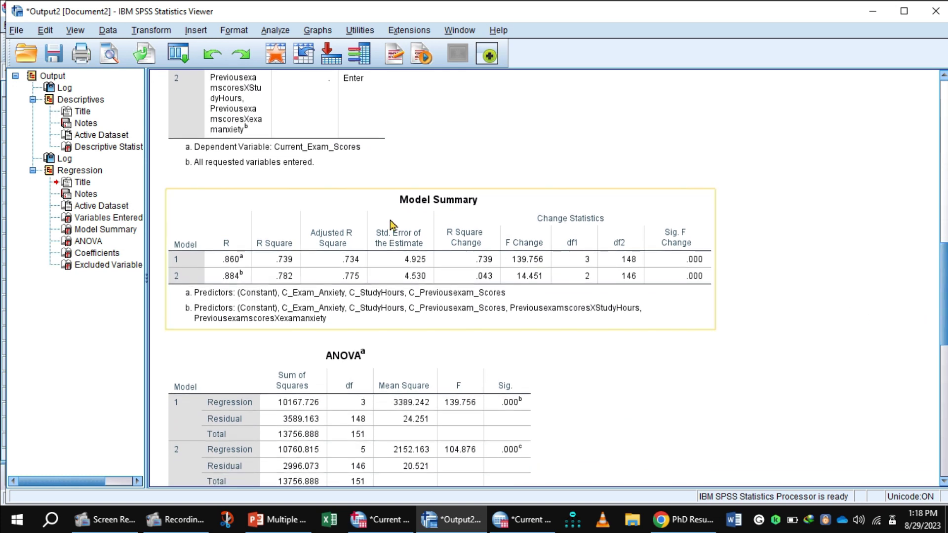